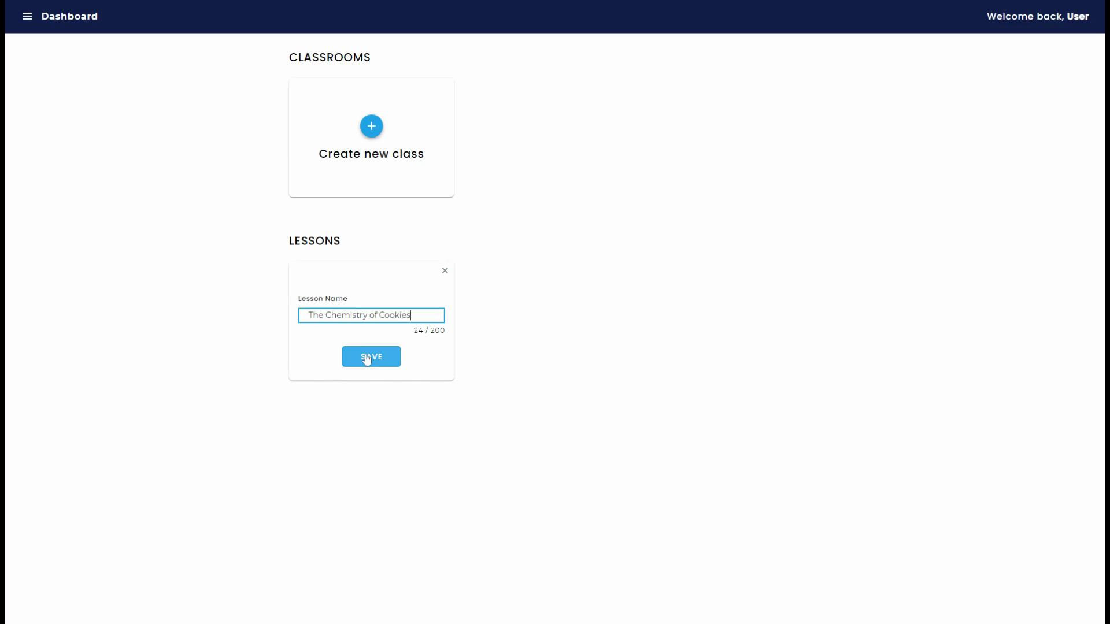
Step: Save the new lesson The Chemistry of Cookies and begin its summary with the heading "Cookie Chemistry" in a larger text size
{"action": "left_click", "coordinate": [366, 357]}
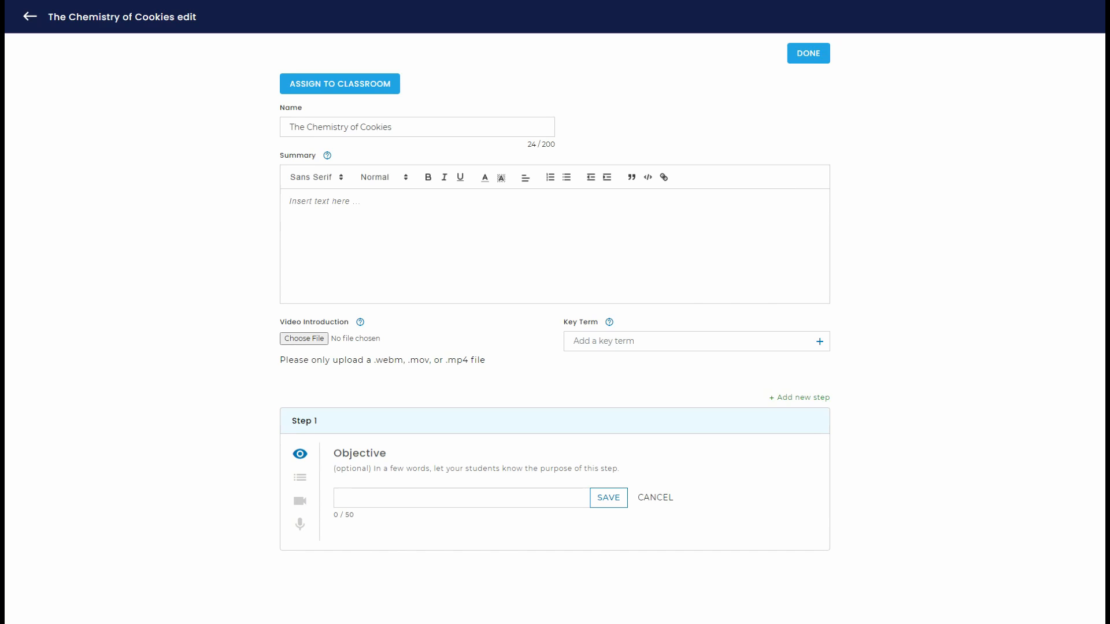
{"action": "left_click", "coordinate": [420, 244]}
{"action": "type", "text": "Cookie Chemistry"}
{"action": "left_click_drag", "start_coordinate": [362, 201], "coordinate": [288, 201]}
{"action": "left_click", "coordinate": [404, 178]}
{"action": "left_click", "coordinate": [384, 229]}
{"action": "left_click", "coordinate": [404, 203]}
Step: Add "In this lesson you will learn how chemistry helps you bake tasty cookies! You will need:" below the Cookie Chemistry heading
{"action": "key", "text": "Return"}
{"action": "type", "text": "In this sesson you will learn how chemistry helps you bake tasty cookies! You will need:"}
{"action": "key", "text": "Return"}
{"action": "key", "text": "Return"}
Step: Start a bulleted ingredient list with 1 cup of salted butter, softened; 1 cup of white sugar; 1 cup of light brown sugar, packed
{"action": "left_click", "coordinate": [566, 177]}
{"action": "type", "text": "1 cup of salted butter, softened"}
{"action": "key", "text": "Return"}
{"action": "type", "text": "1 cup of white sugar"}
{"action": "key", "text": "Return"}
{"action": "type", "text": "1 cup of light brown sugar, packed"}
{"action": "key", "text": "Return"}
Step: List 2 tsp vanilla extract, 2 large eggs, 3 cups AP flour, 1 tsp baking soda, 1/2 tsp baking powder, 1 tsp sea salt, 2 cups chocolate chips
{"action": "type", "text": "2 tsp pure vanilla extract 2 large eggs 3 cups AP flour 1 tsp baking soda 1/2 tsp baking powder 1 tsp sea salt "}
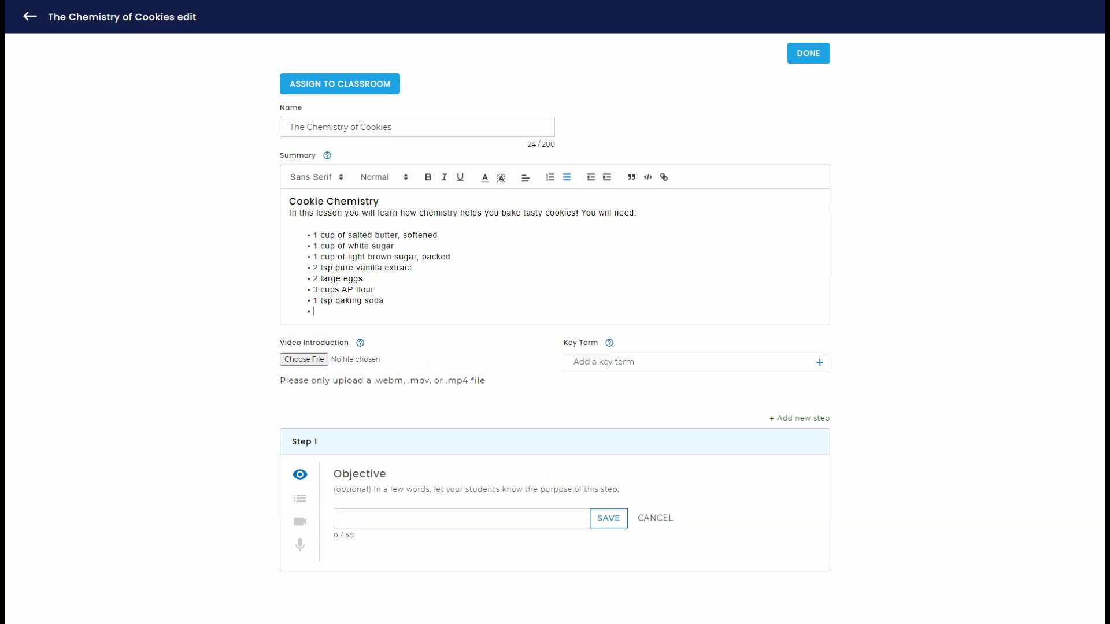
{"action": "type", "text": "2 cups chocolate chips"}
{"action": "key", "text": "Return"}
{"action": "key", "text": "Return"}
{"action": "key", "text": "Return"}
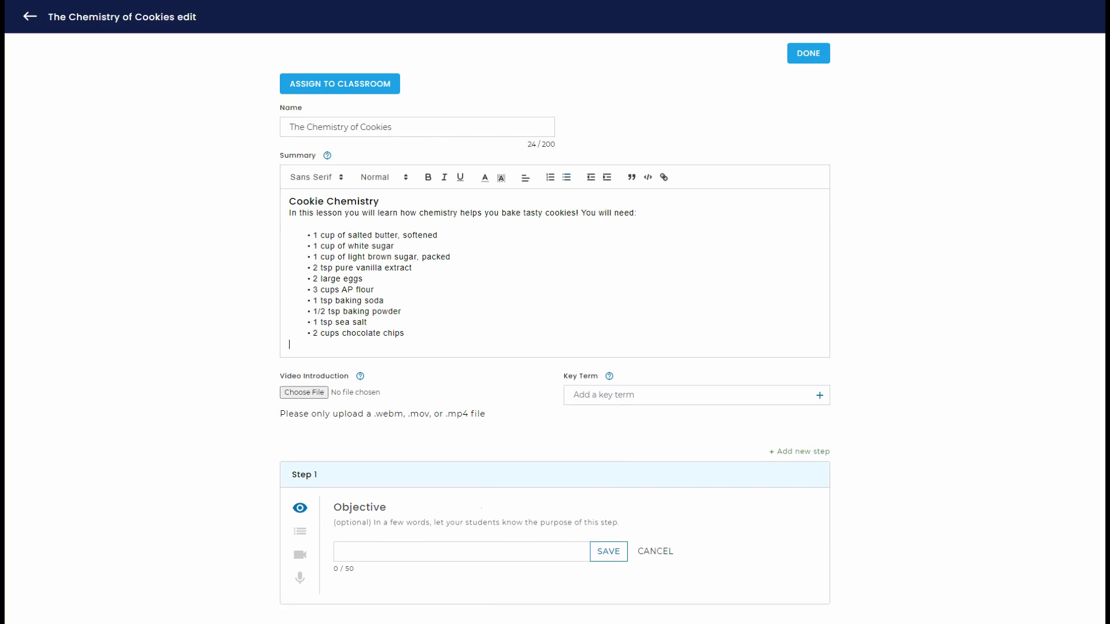
Step: Add the enlarged heading "Cookie Mistake Chart" below the ingredients and paste the copied cookie chart image under it
{"action": "type", "text": "Cookie mistake chart"}
{"action": "left_click", "coordinate": [381, 177]}
{"action": "left_click", "coordinate": [379, 195]}
{"action": "key", "text": "ctrl+v"}
Step: Below the chart add "Once you've mastered this recipe, try Gordon Ramsay's cookie recipe!" and turn "Gordon Ramsay's cookie recipe" into a hyperlink
{"action": "type", "text": "Once you've mastered this recipe, try Gordon Ramsay's cookie recipe!"}
{"action": "left_click_drag", "start_coordinate": [564, 345], "coordinate": [437, 346]}
{"action": "scroll", "coordinate": [549, 289], "scroll_direction": "up", "scroll_amount": 5}
{"action": "left_click", "coordinate": [661, 182]}
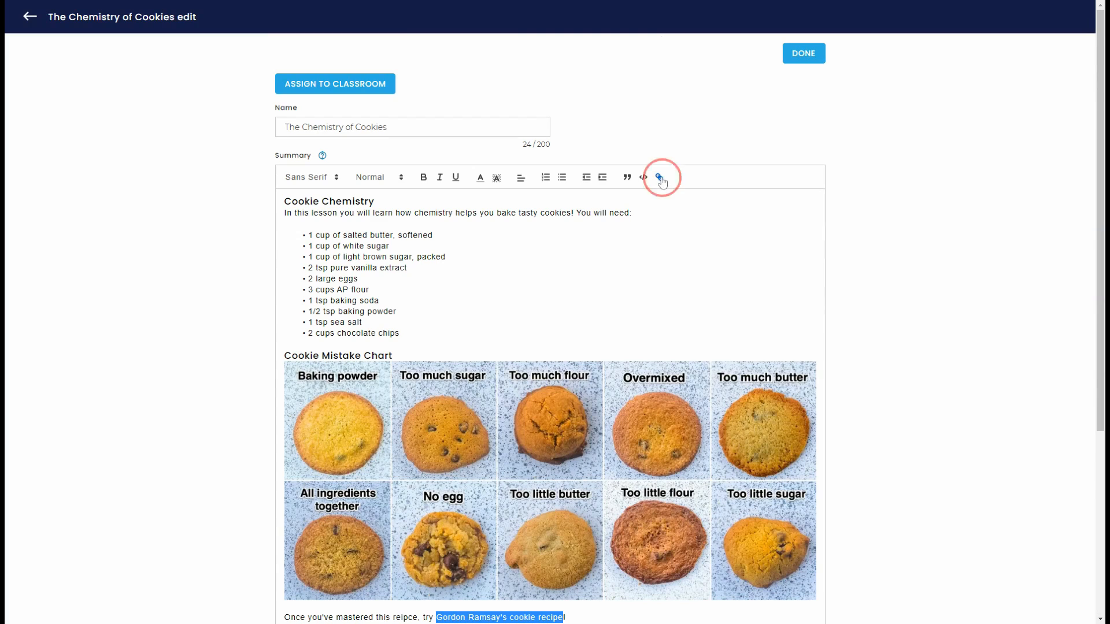
{"action": "left_click", "coordinate": [582, 372]}
{"action": "scroll", "coordinate": [796, 88], "scroll_direction": "down", "scroll_amount": 4}
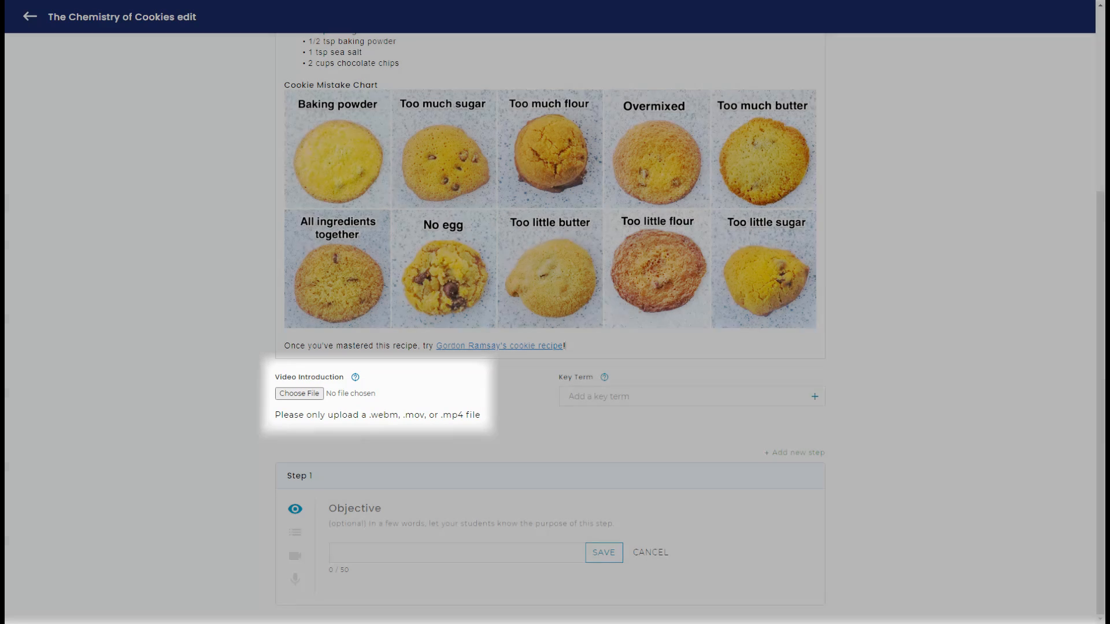
Step: Add the key terms temperature, sodium bicarbinate, chemical decomposition and carbon dioxide to the lesson
{"action": "left_click", "coordinate": [682, 397]}
{"action": "type", "text": "temperature"}
{"action": "key", "text": "Return"}
{"action": "type", "text": "sodium bicarbinate"}
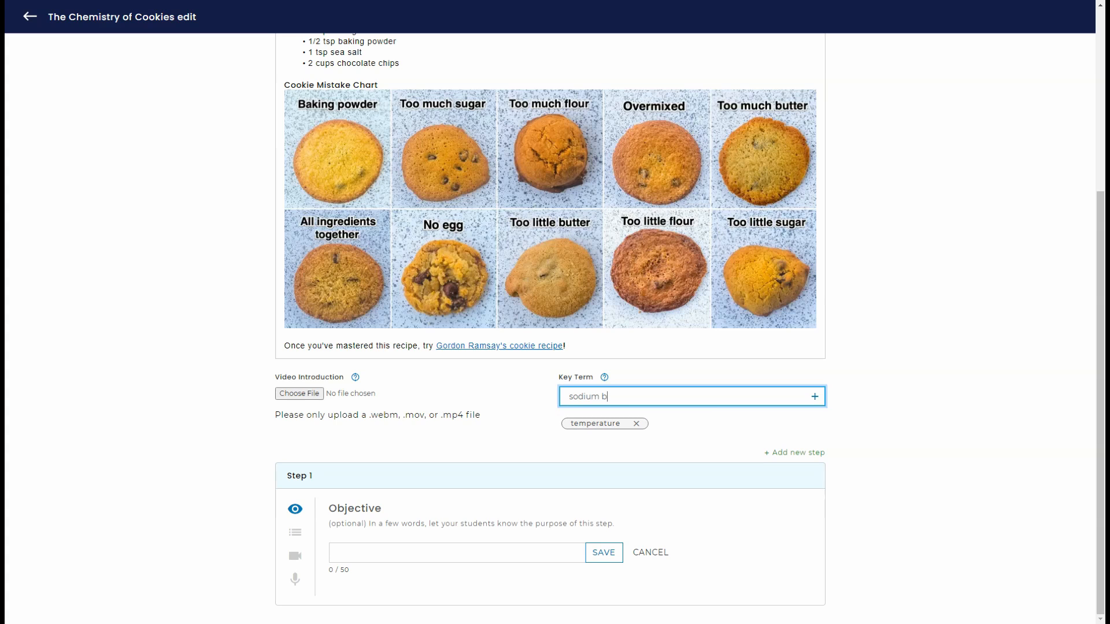
{"action": "key", "text": "Return"}
{"action": "type", "text": "chemical "}
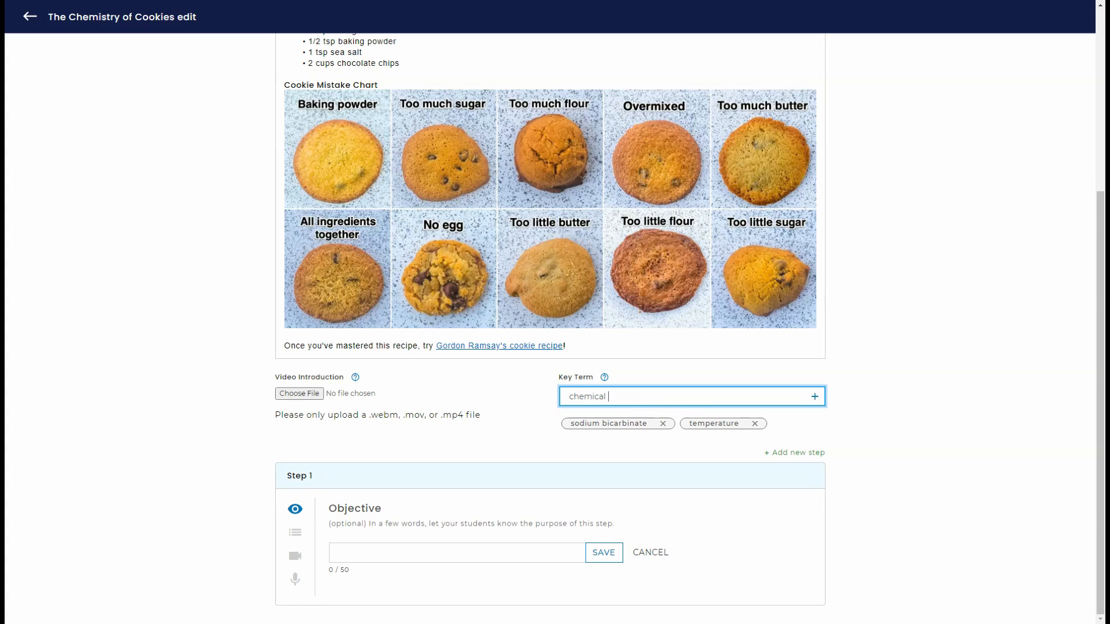
{"action": "type", "text": "decomposition"}
{"action": "key", "text": "Return"}
{"action": "type", "text": "carbon dioxide"}
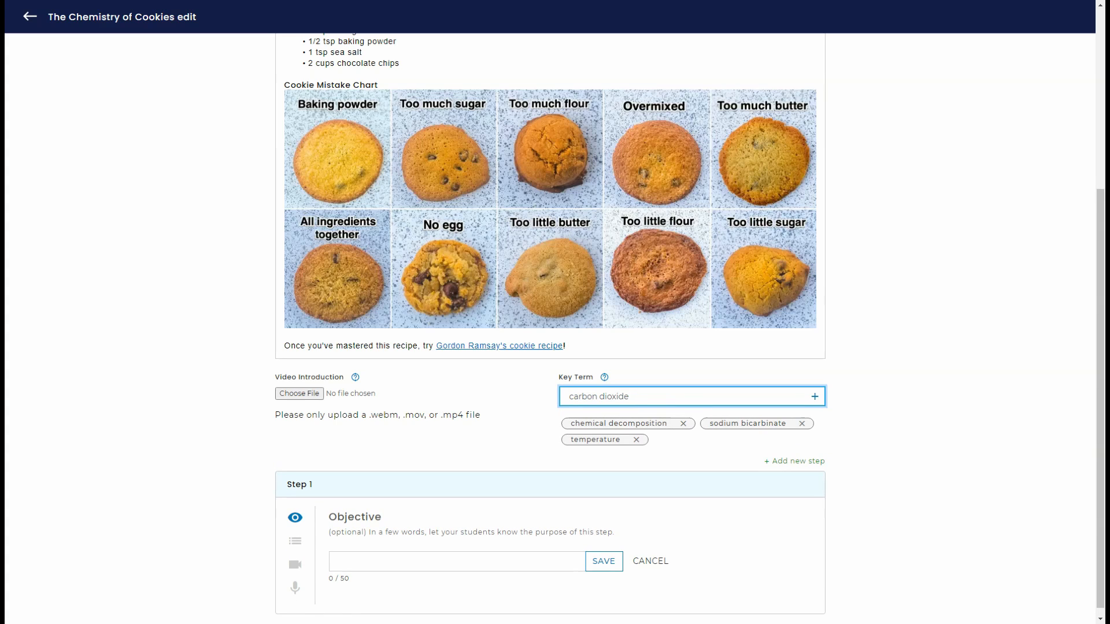
{"action": "key", "text": "Return"}
Step: Add the key terms water vapor, emulsifier, protein, sucrose, glucose and fructose to the lesson
{"action": "type", "text": "water vapor"}
{"action": "key", "text": "Return"}
{"action": "type", "text": "emulsifier"}
{"action": "key", "text": "Return"}
{"action": "type", "text": "protein"}
{"action": "key", "text": "Return"}
{"action": "type", "text": "sucrose"}
{"action": "key", "text": "Return"}
{"action": "type", "text": "glocose"}
{"action": "key", "text": "Return"}
{"action": "type", "text": "fructose"}
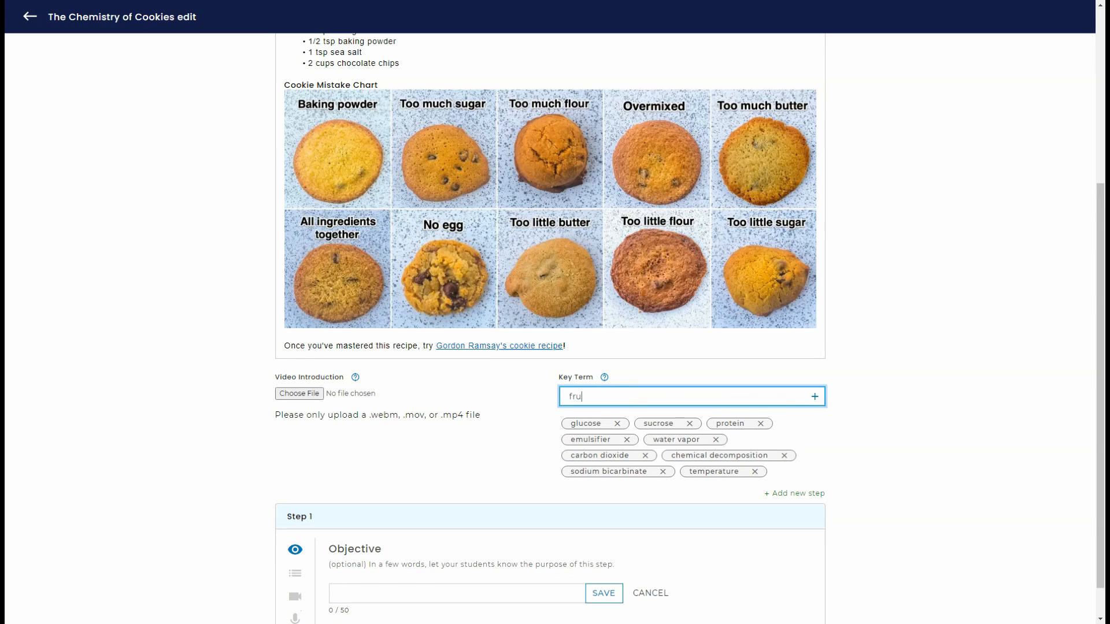
{"action": "key", "text": "Return"}
Step: Add three more lesson steps with the objectives Mixing, Baking and Cooling
{"action": "scroll", "coordinate": [554, 324], "scroll_direction": "down", "scroll_amount": 1}
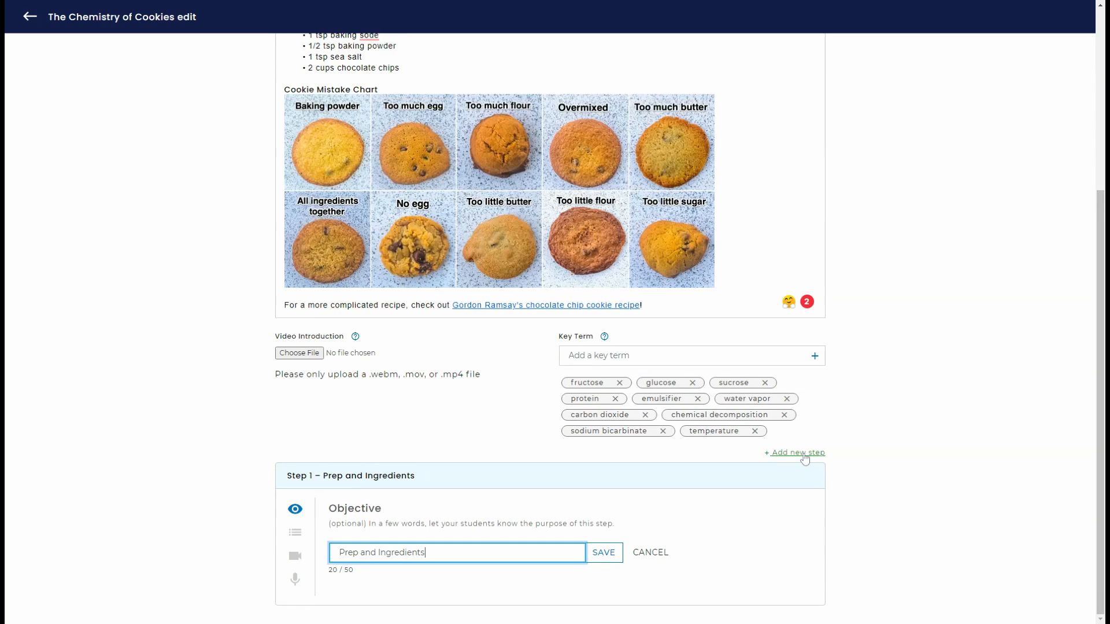
{"action": "left_click", "coordinate": [802, 453]}
{"action": "type", "text": "Mixing"}
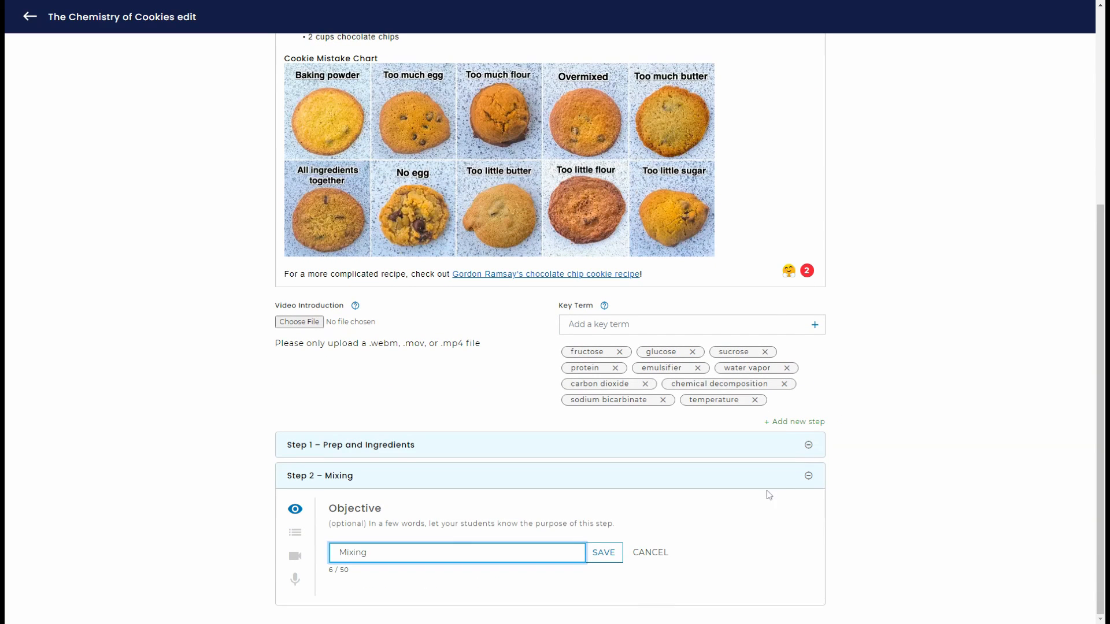
{"action": "left_click", "coordinate": [797, 421]}
{"action": "type", "text": "Baking"}
{"action": "left_click", "coordinate": [794, 391]}
{"action": "type", "text": "Cooling"}
Step: Add the reflection question "Describe a time when you made a mistake at this step and what you did to fix it." to the Prep and Ingredients step
{"action": "left_click", "coordinate": [342, 394]}
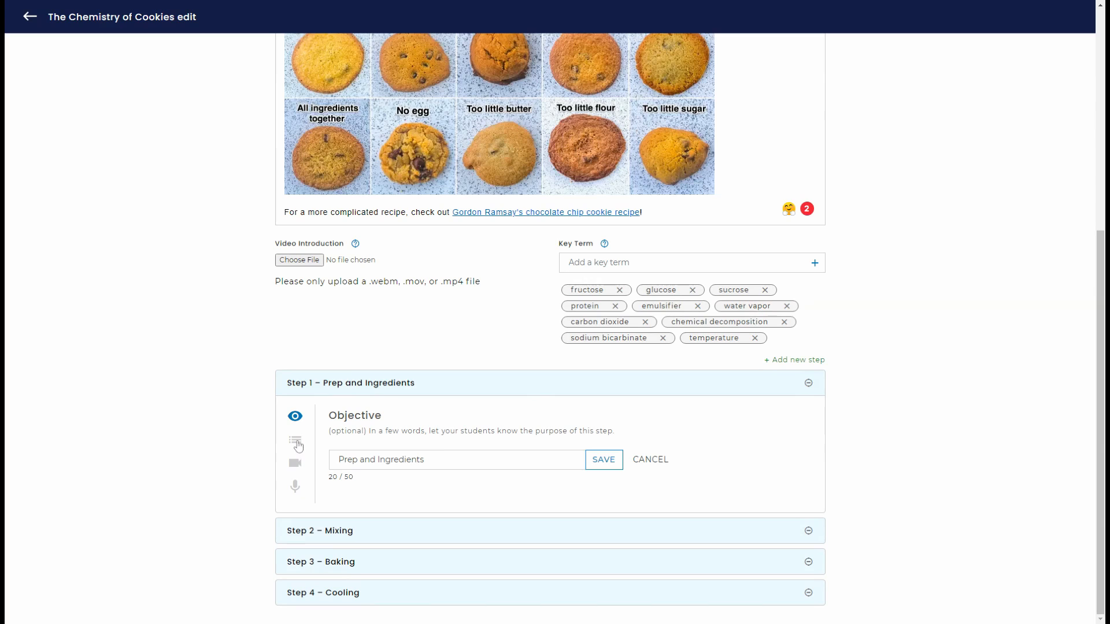
{"action": "left_click", "coordinate": [297, 444]}
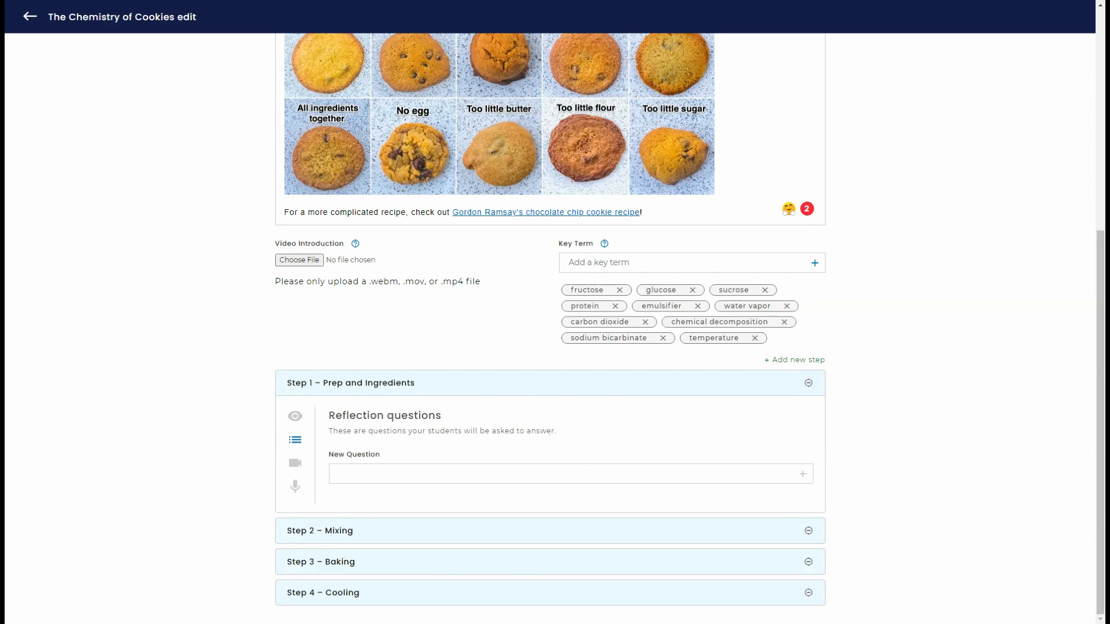
{"action": "left_click", "coordinate": [406, 474]}
{"action": "type", "text": "Descibr"}
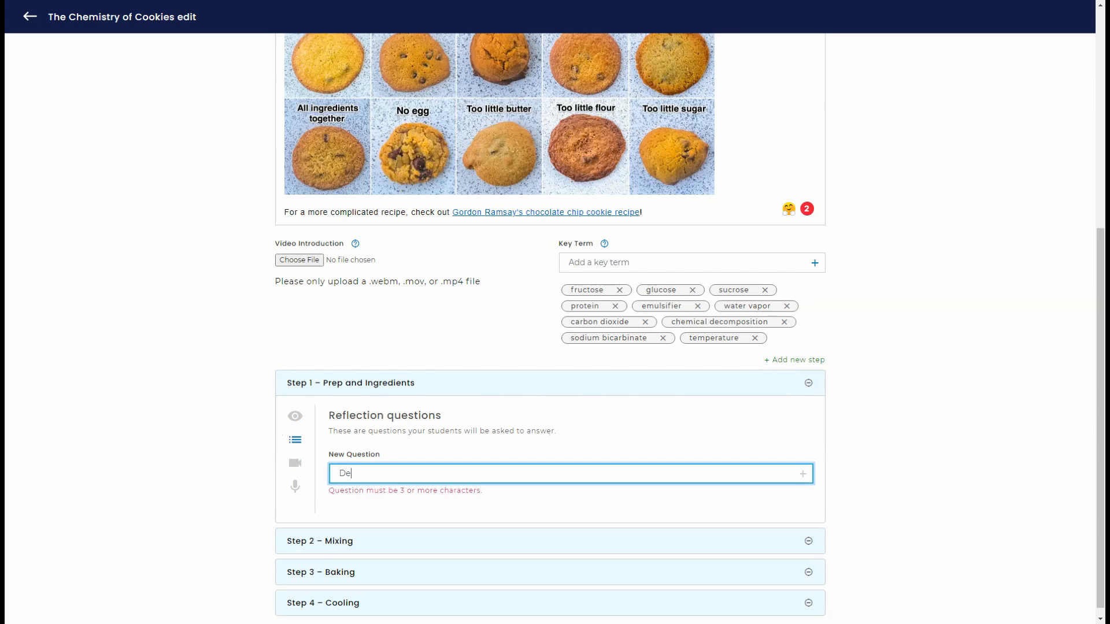
{"action": "key", "text": "BackSpace"}
{"action": "key", "text": "BackSpace"}
{"action": "key", "text": "BackSpace"}
{"action": "type", "text": "ribe a time when you make"}
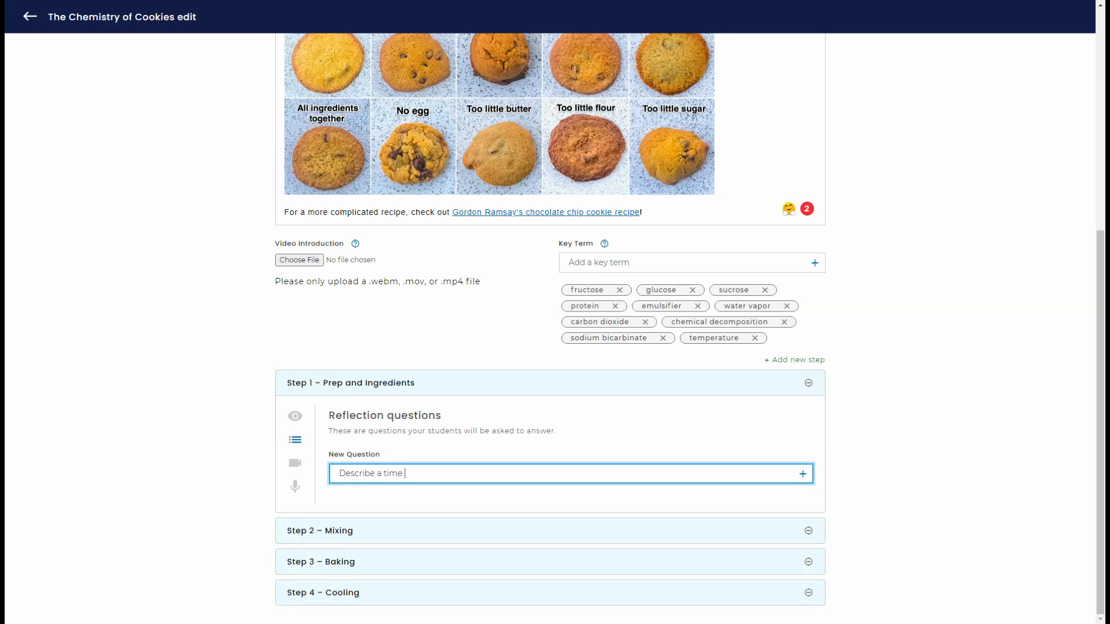
{"action": "key", "text": "BackSpace"}
{"action": "key", "text": "BackSpace"}
{"action": "key", "text": "BackSpace"}
{"action": "type", "text": "de a mistake at this step and what you did to fix it."}
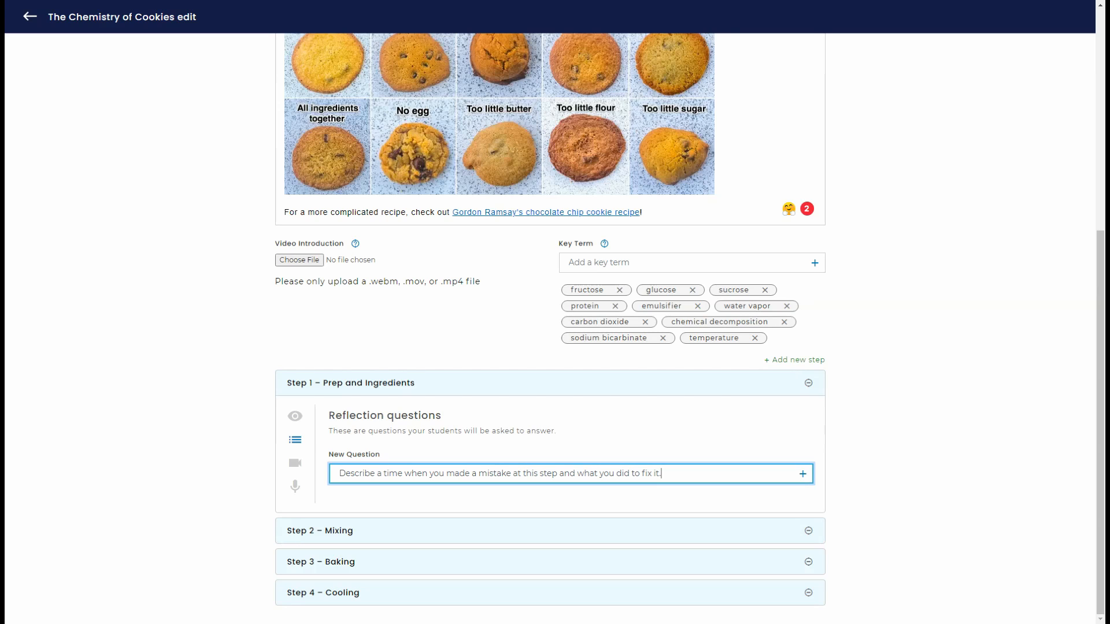
{"action": "key", "text": "Return"}
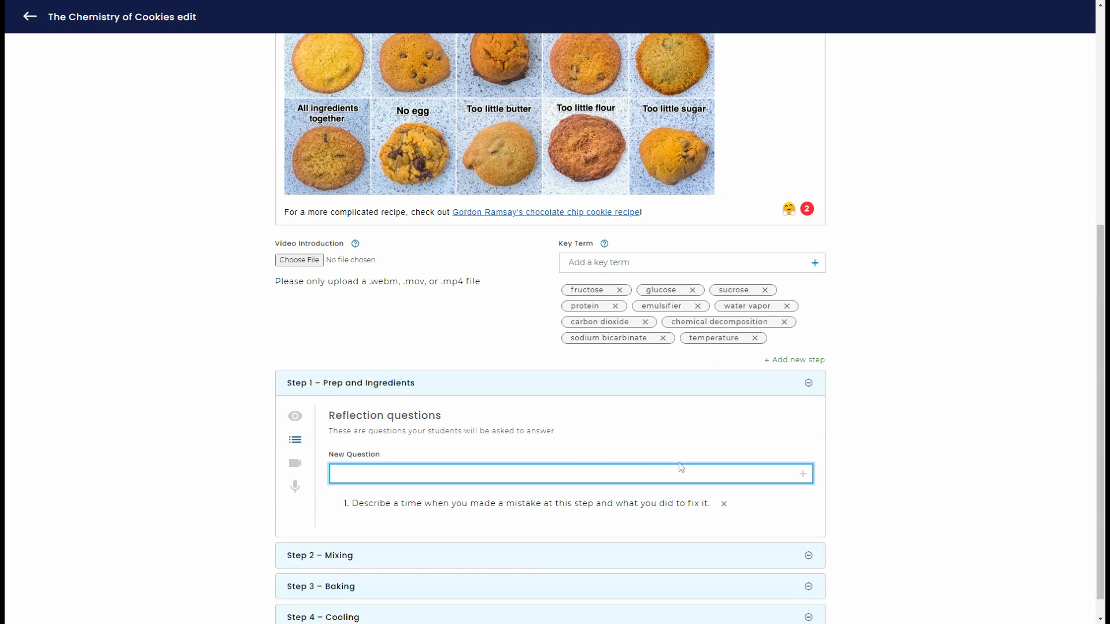
Step: Finish editing the lesson and create a new class named BAKE 101 from the dashboard
{"action": "scroll", "coordinate": [834, 472], "scroll_direction": "up", "scroll_amount": 6}
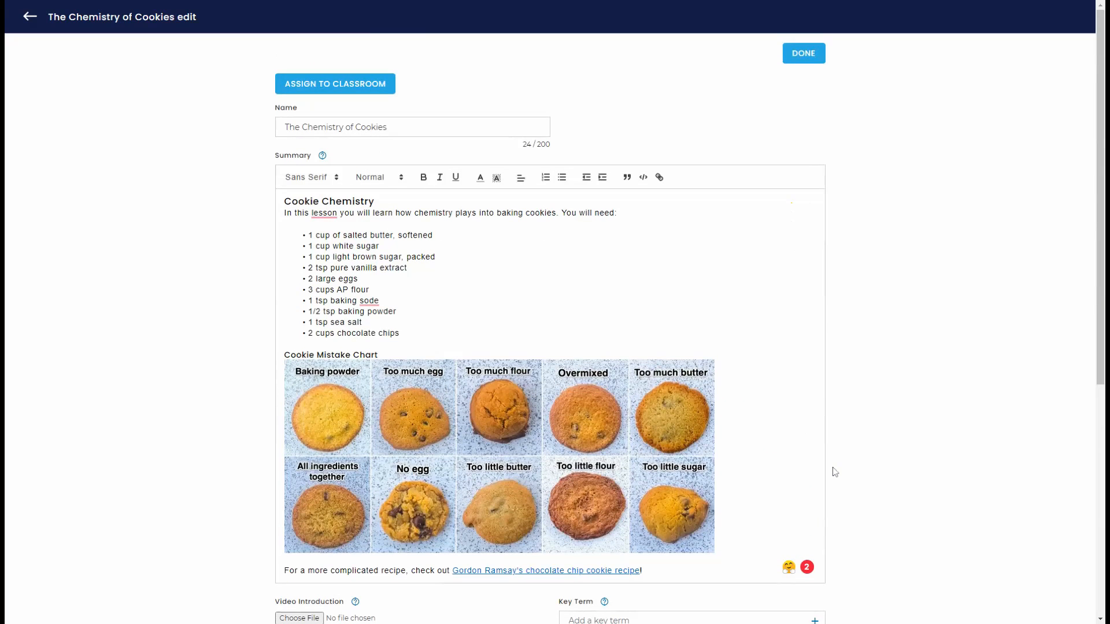
{"action": "left_click", "coordinate": [808, 57]}
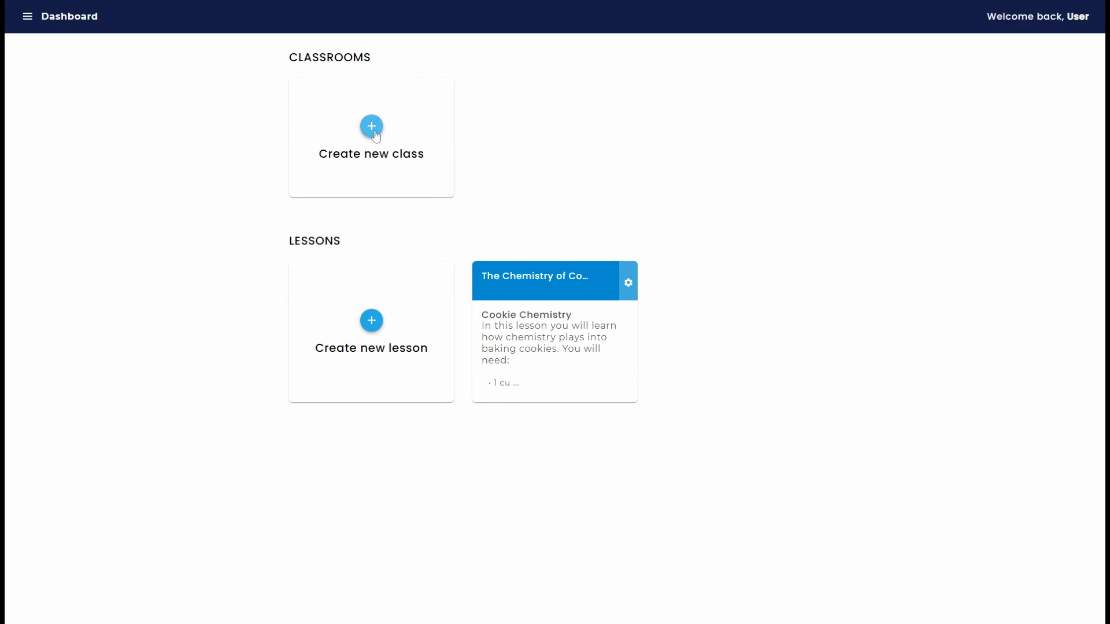
{"action": "left_click", "coordinate": [374, 131]}
{"action": "left_click", "coordinate": [374, 131]}
{"action": "type", "text": "BAKE 101"}
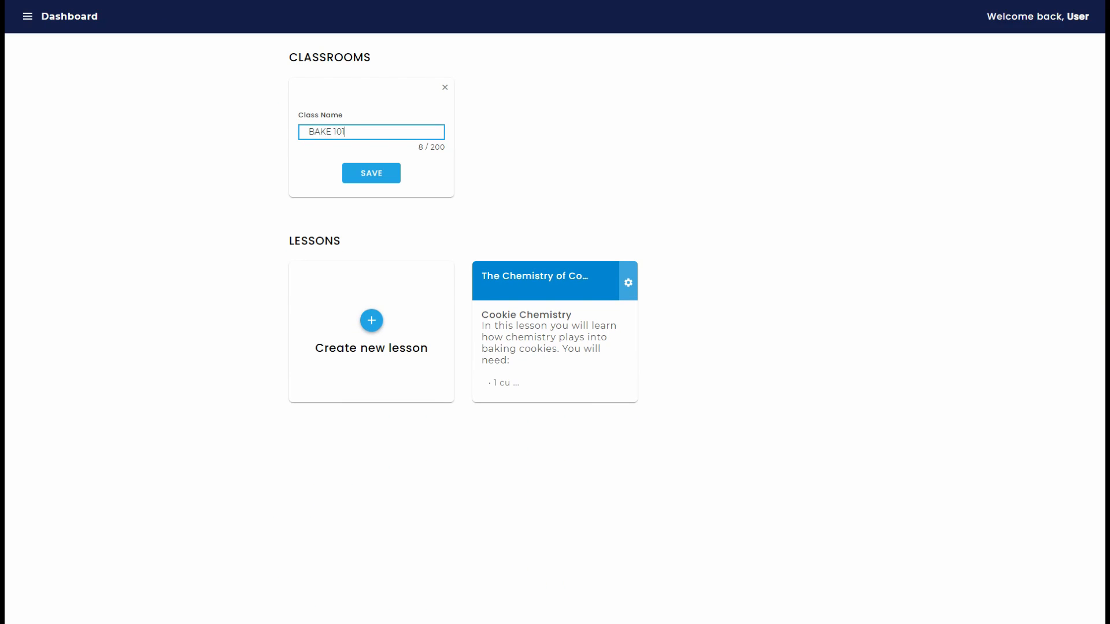
{"action": "left_click", "coordinate": [360, 173]}
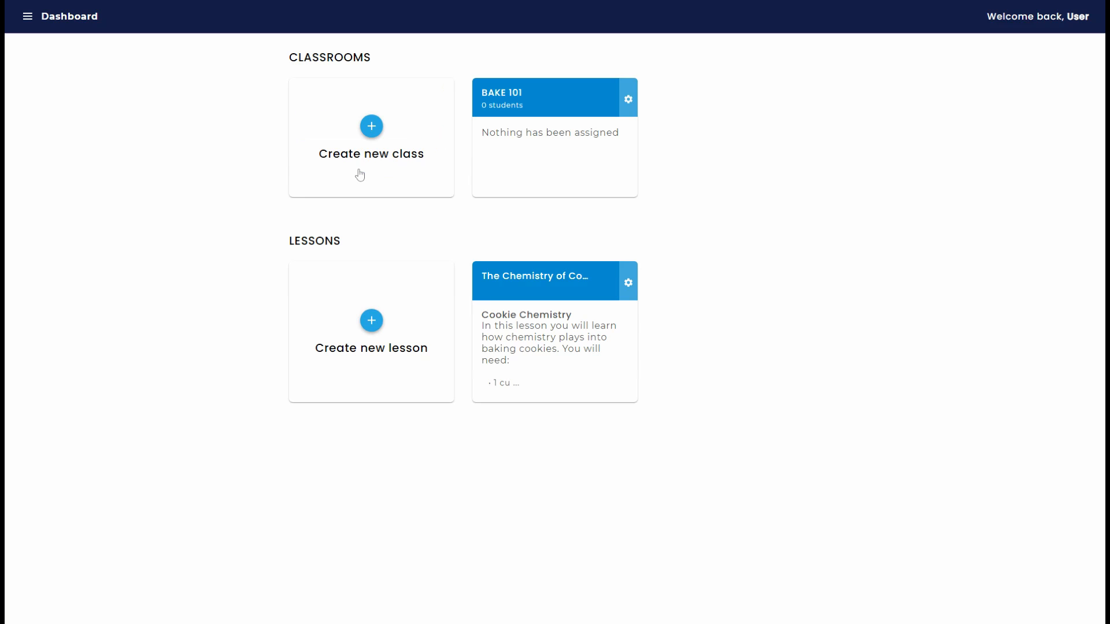
Step: Open the BAKE 101 class and display its classroom join code
{"action": "left_click", "coordinate": [525, 100]}
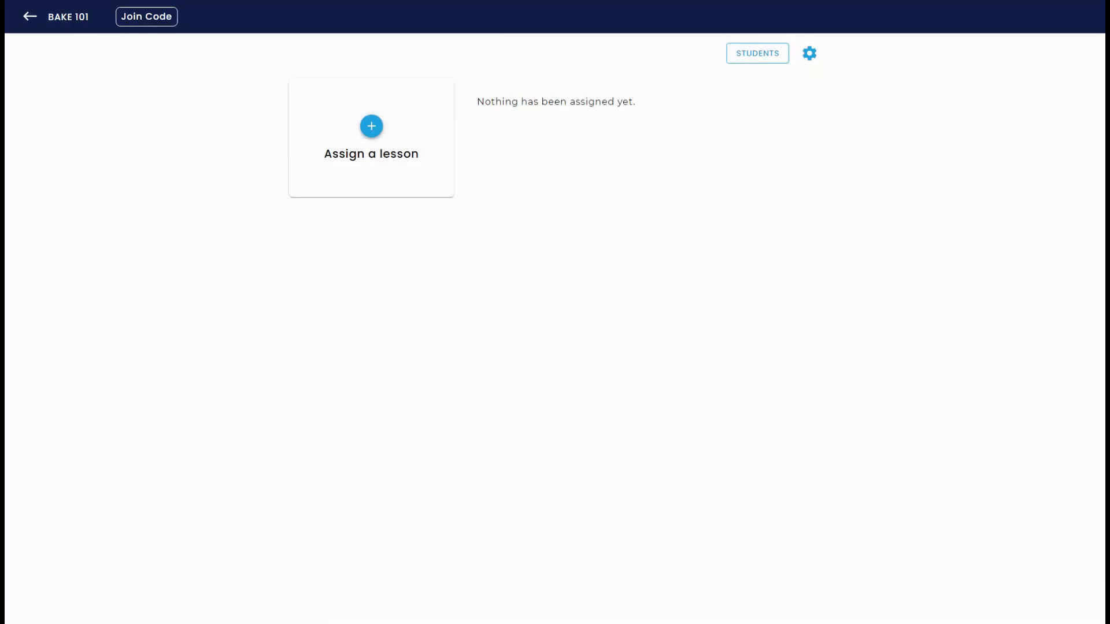
{"action": "left_click", "coordinate": [153, 24]}
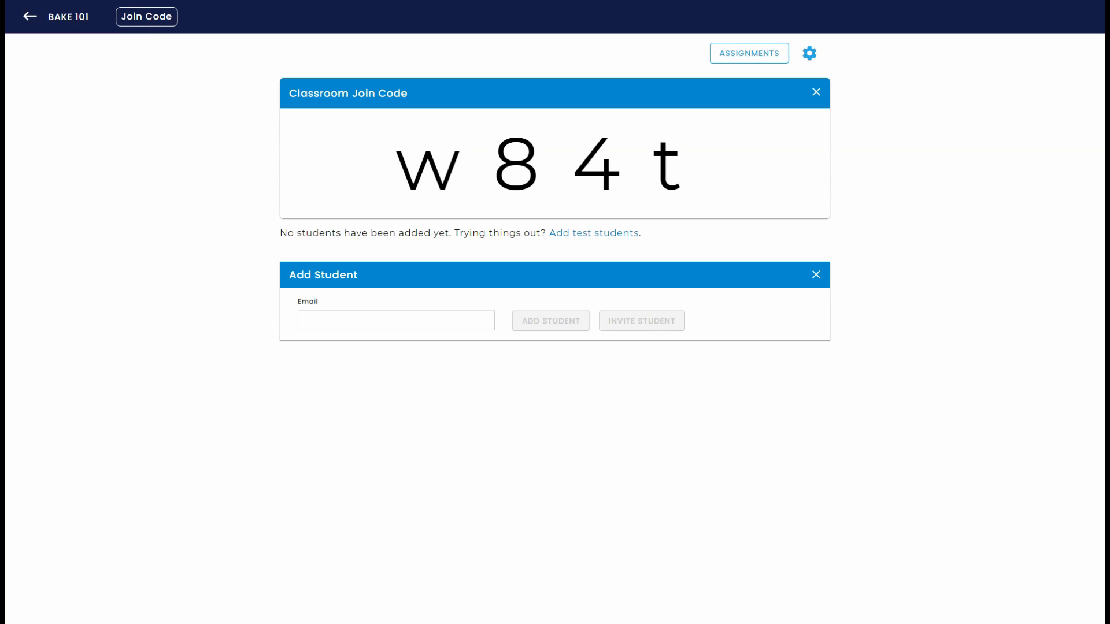
Step: Enter the student's e-mail address and invite that student to the class
{"action": "left_click", "coordinate": [347, 320]}
{"action": "type", "text": "student"}
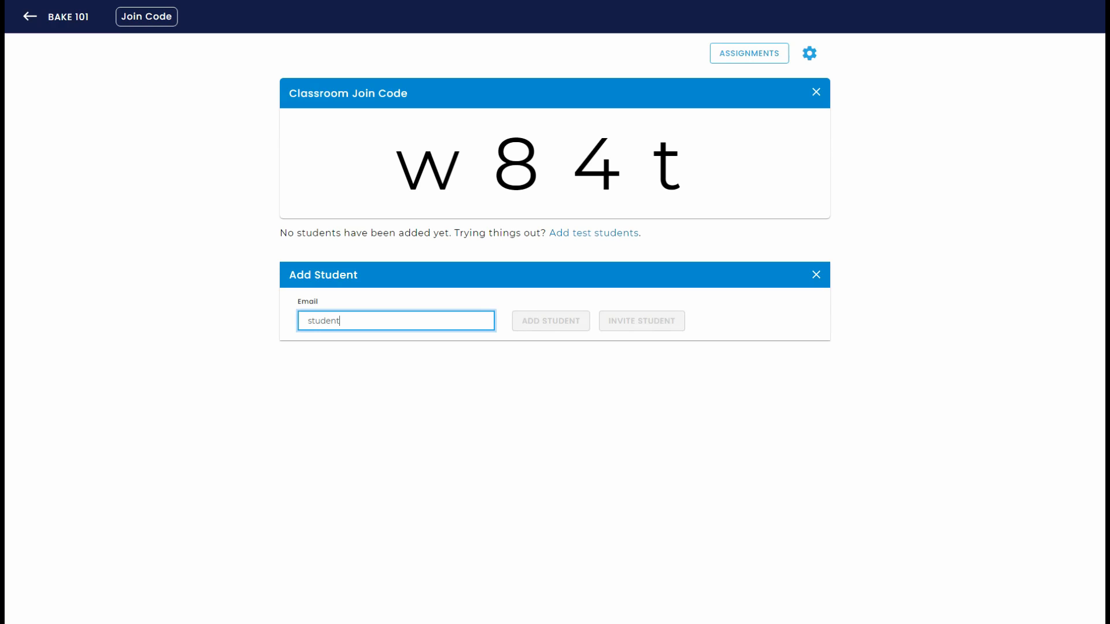
{"action": "type", "text": "100@example.com"}
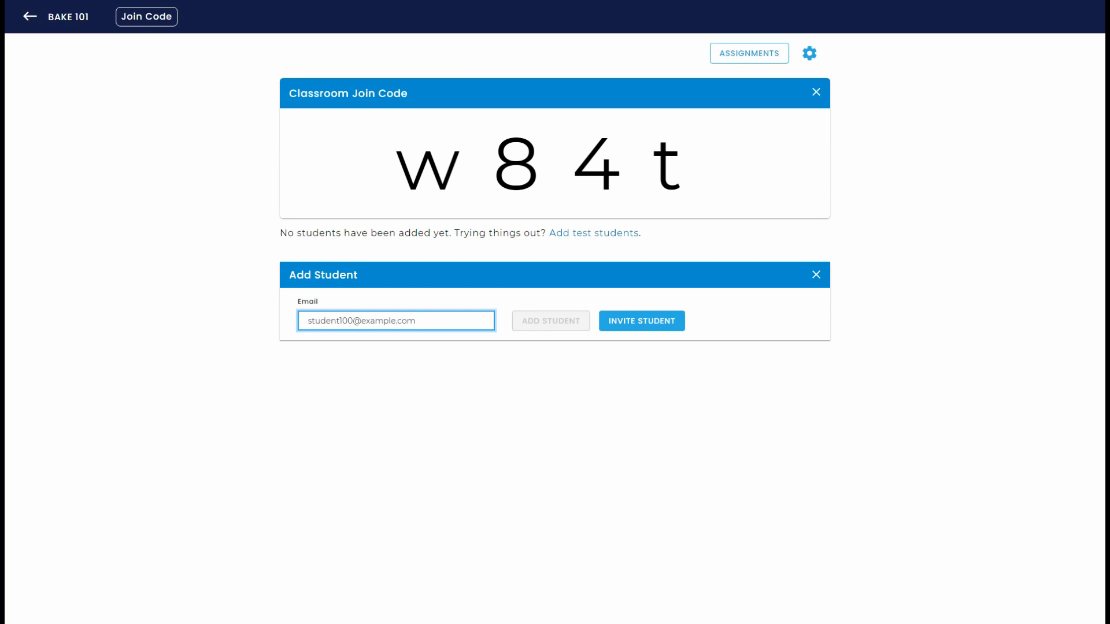
{"action": "left_click", "coordinate": [620, 323]}
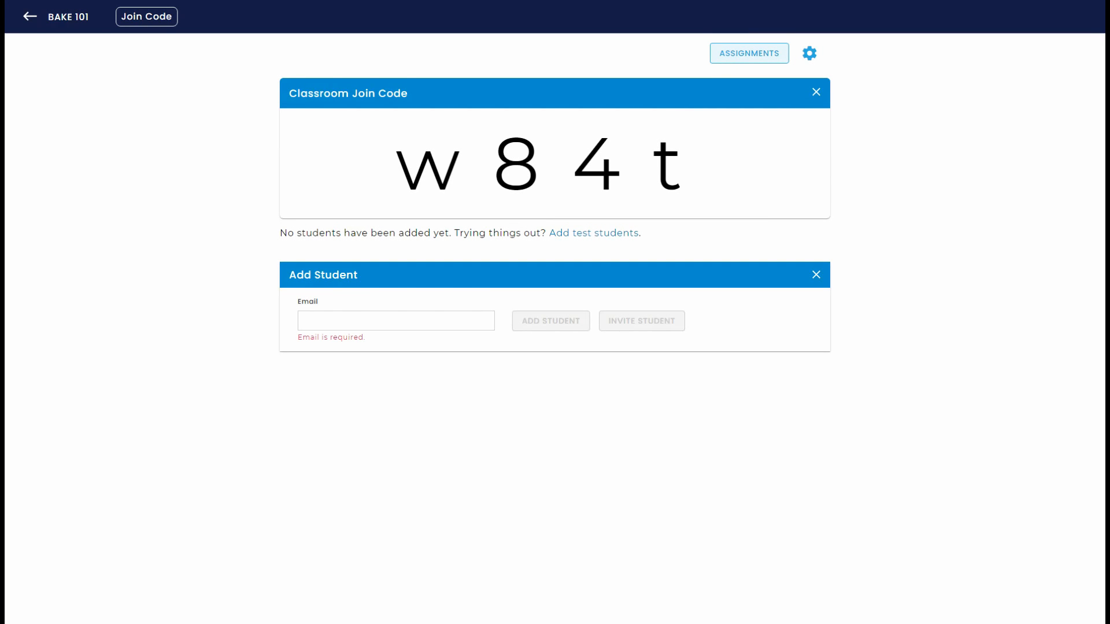
Step: Assign the lesson The Chemistry of Cookies to the BAKE 101 class
{"action": "left_click", "coordinate": [726, 57]}
{"action": "left_click", "coordinate": [377, 130]}
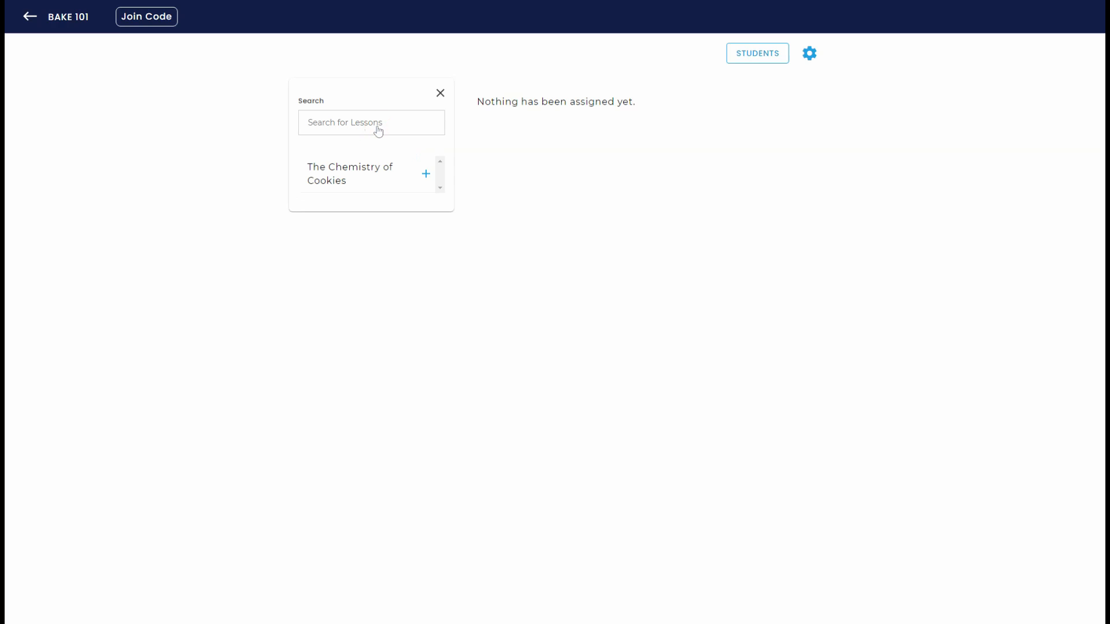
{"action": "left_click", "coordinate": [426, 181]}
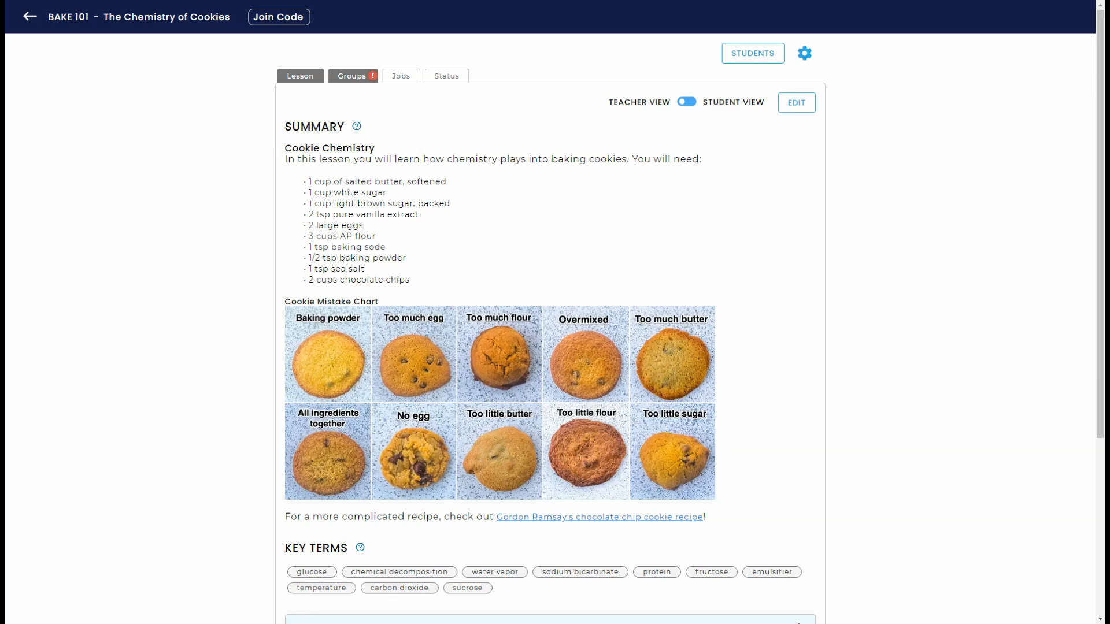
Step: Create random student groups for the lesson and regenerate them with a minimum of 2 students each
{"action": "left_click", "coordinate": [359, 80]}
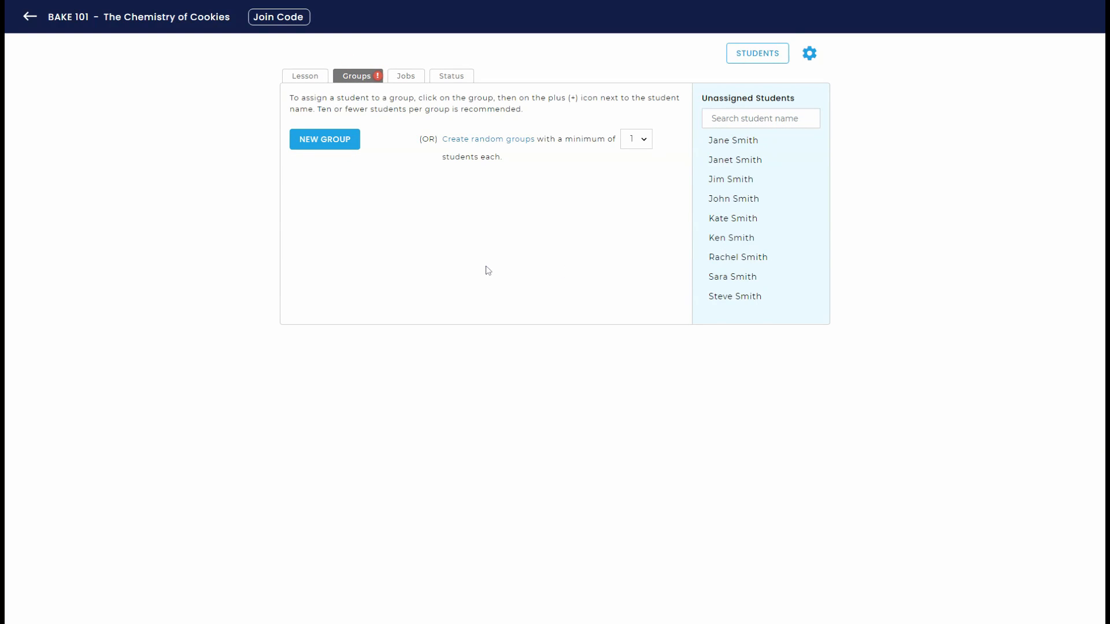
{"action": "left_click", "coordinate": [501, 143]}
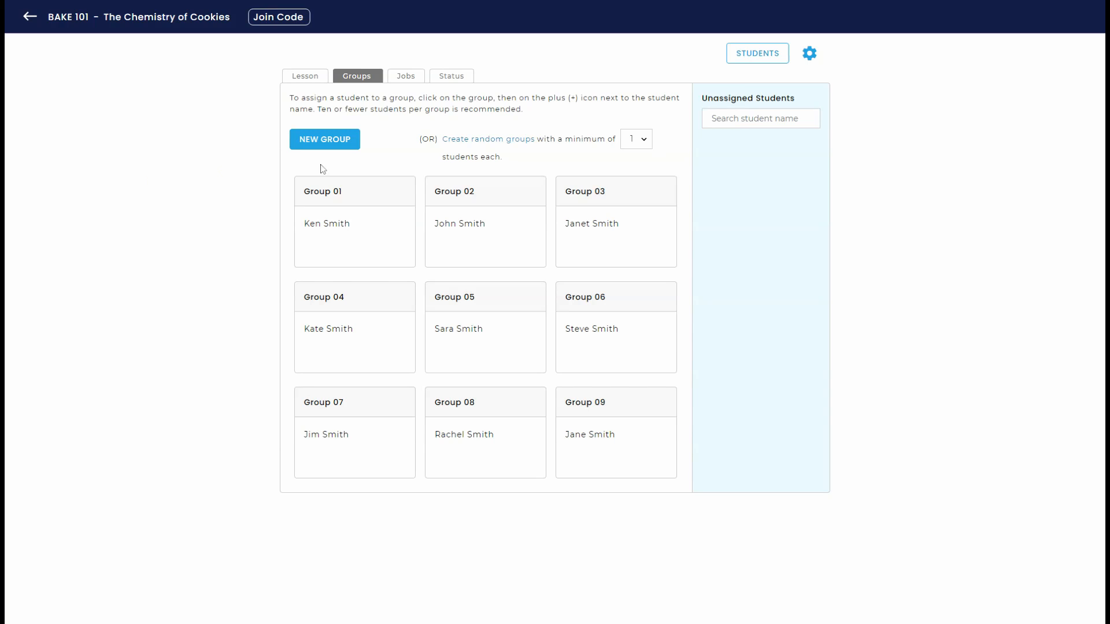
{"action": "left_click", "coordinate": [646, 139]}
{"action": "left_click", "coordinate": [639, 171]}
{"action": "left_click", "coordinate": [518, 140]}
Step: Move the third student of Group 01 into Group 03
{"action": "mouse_move", "coordinate": [460, 245]}
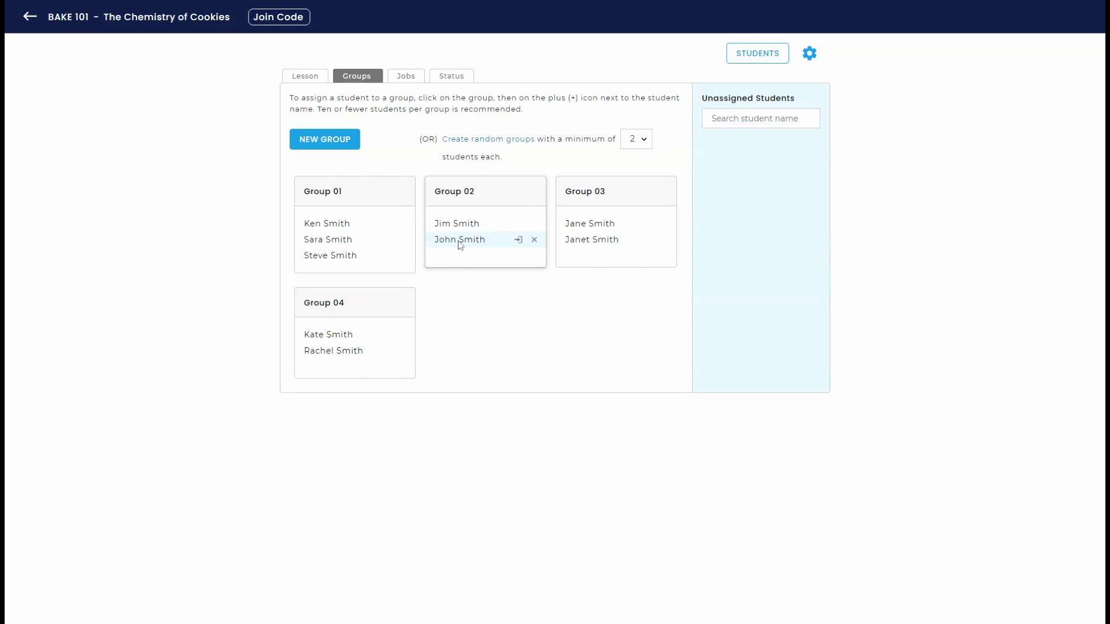
{"action": "left_click", "coordinate": [387, 255]}
{"action": "left_click", "coordinate": [369, 204]}
{"action": "left_click", "coordinate": [359, 211]}
{"action": "left_click", "coordinate": [350, 230]}
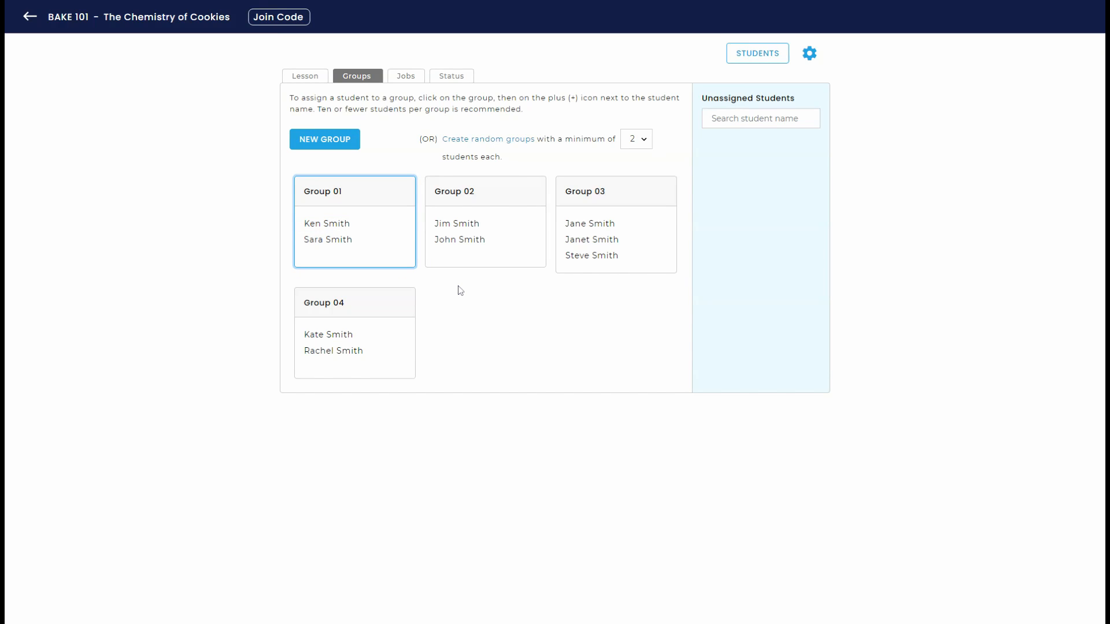
Step: Try switching the lesson's job assignment mode between Teacher Assigns and Students Choose
{"action": "left_click", "coordinate": [405, 75]}
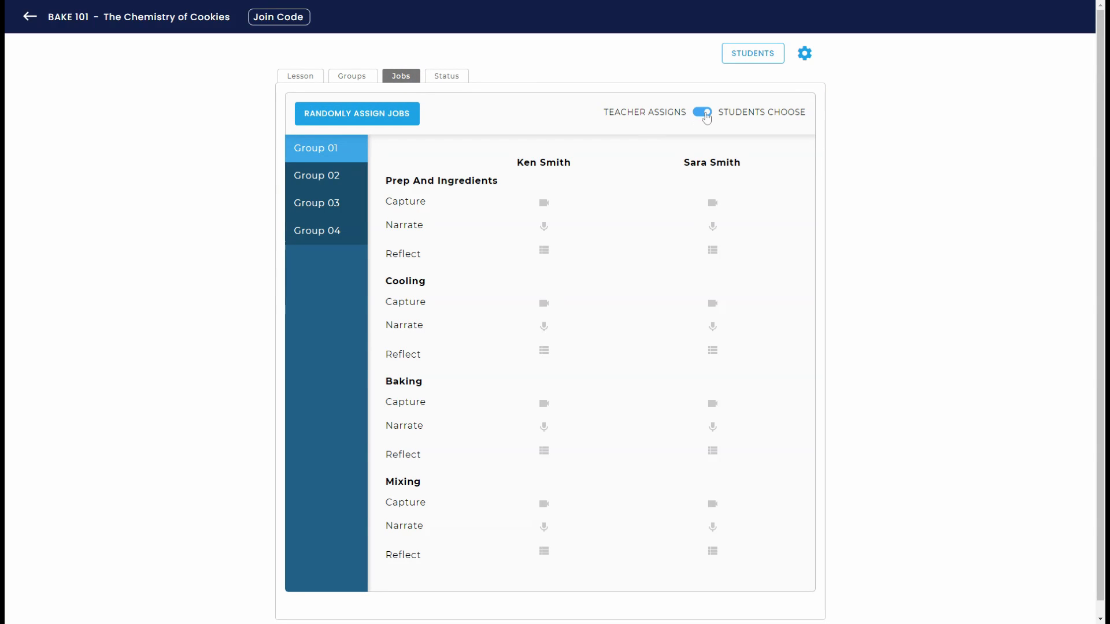
{"action": "left_click", "coordinate": [708, 113]}
{"action": "left_click", "coordinate": [709, 115]}
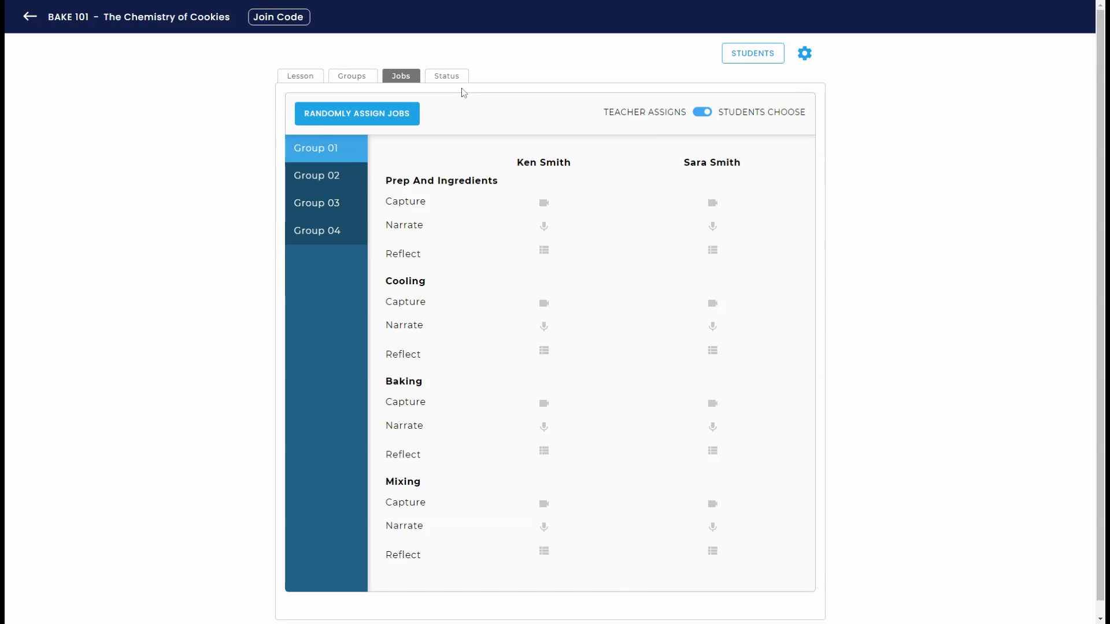
Step: Open the status overview of each group's work on the lesson steps
{"action": "left_click", "coordinate": [451, 77]}
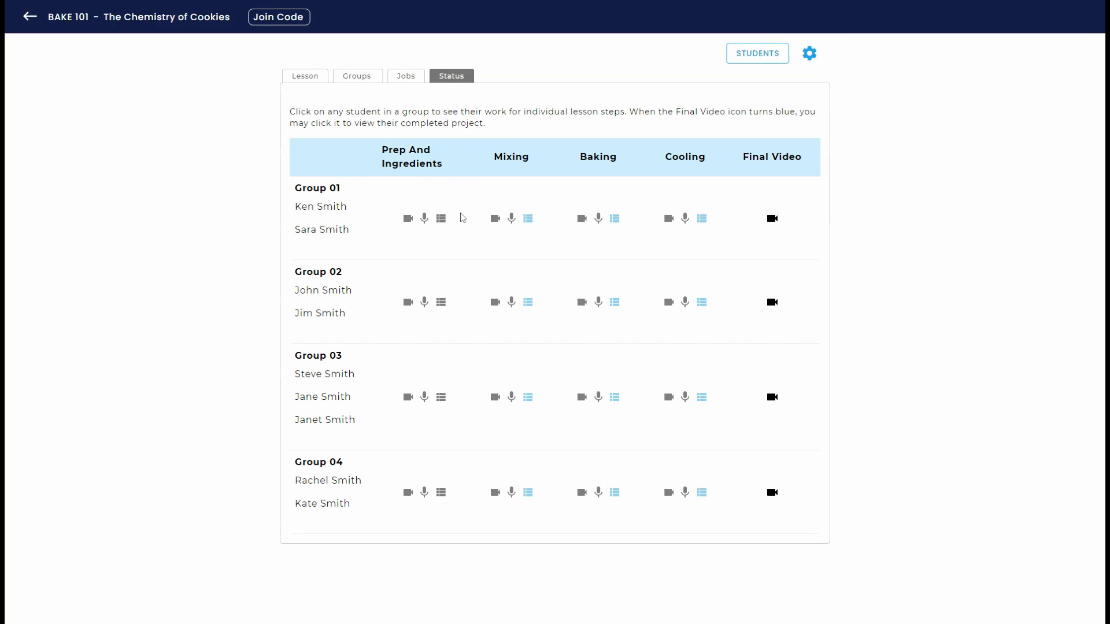